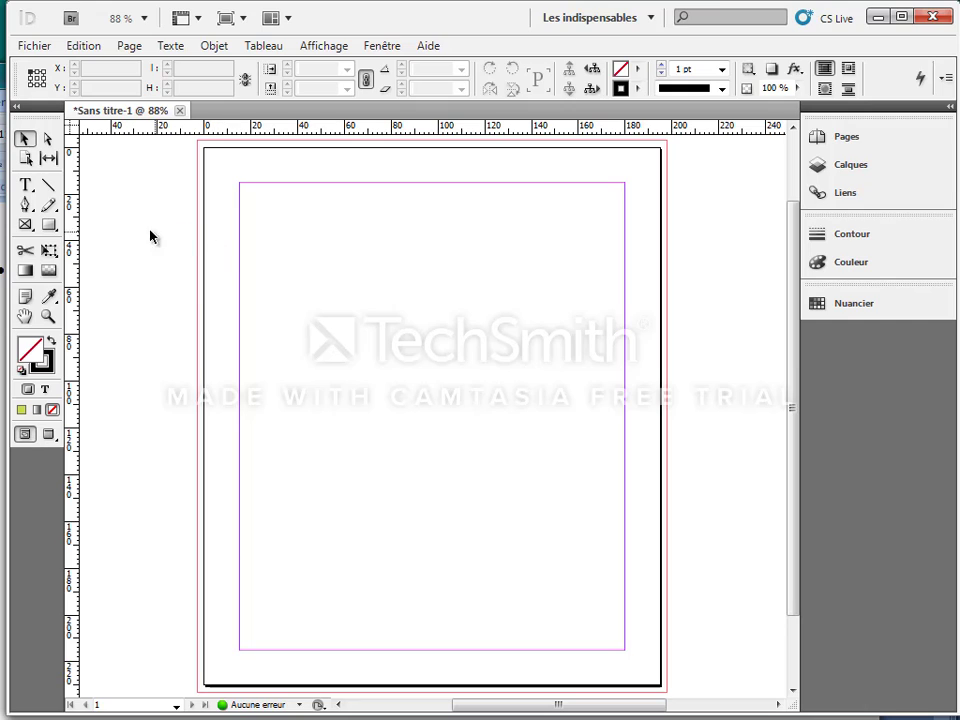
# Draw an elliptical frame about 50 × 54 mm in the page's upper-left area and fill it with orange-brown
pyautogui.click(26, 226)
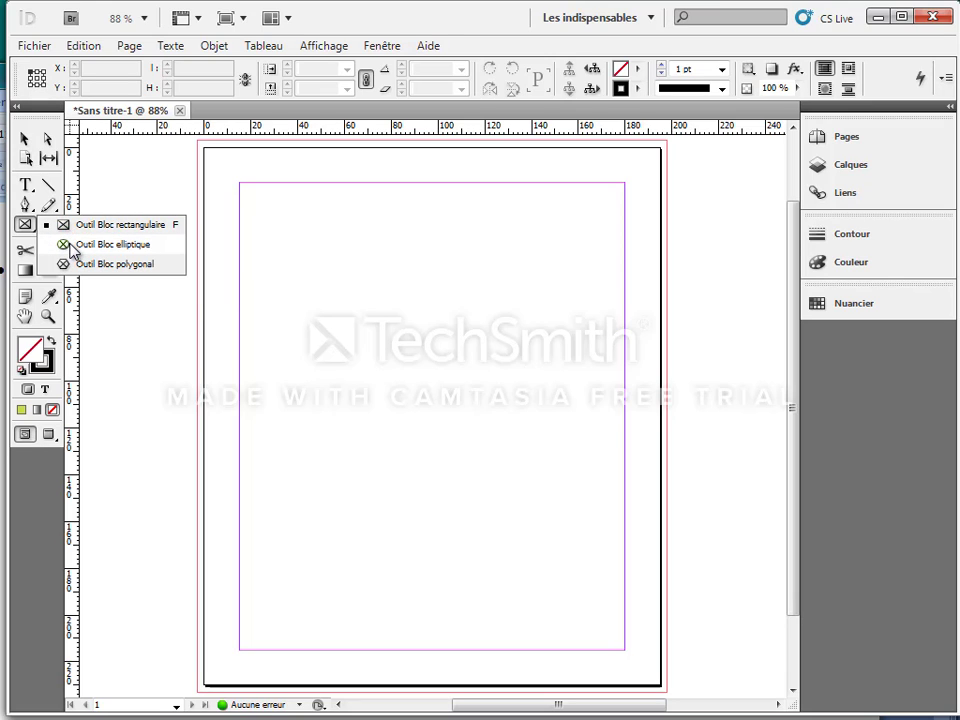
pyautogui.click(72, 246)
pyautogui.moveTo(291, 228); pyautogui.dragTo(407, 352)
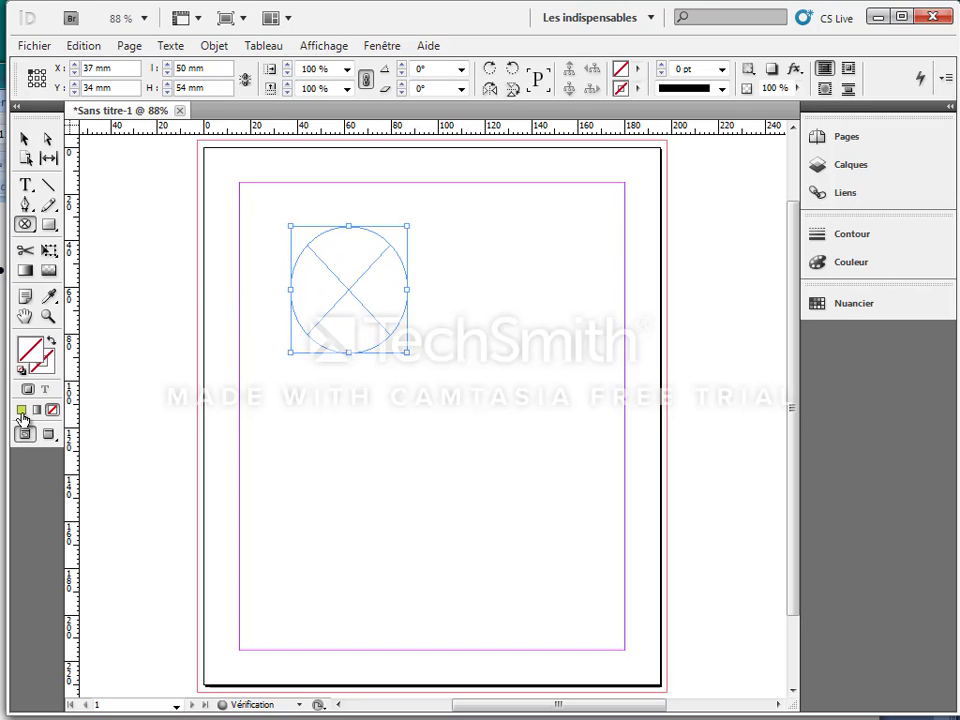
pyautogui.doubleClick(36, 348)
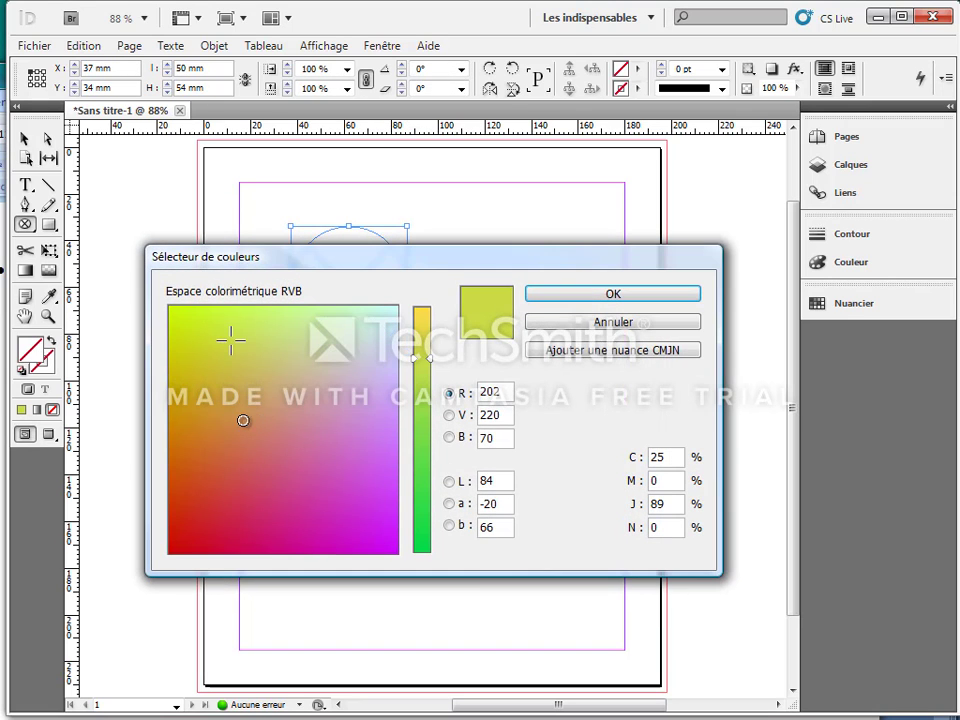
pyautogui.click(241, 421)
pyautogui.press('Return')
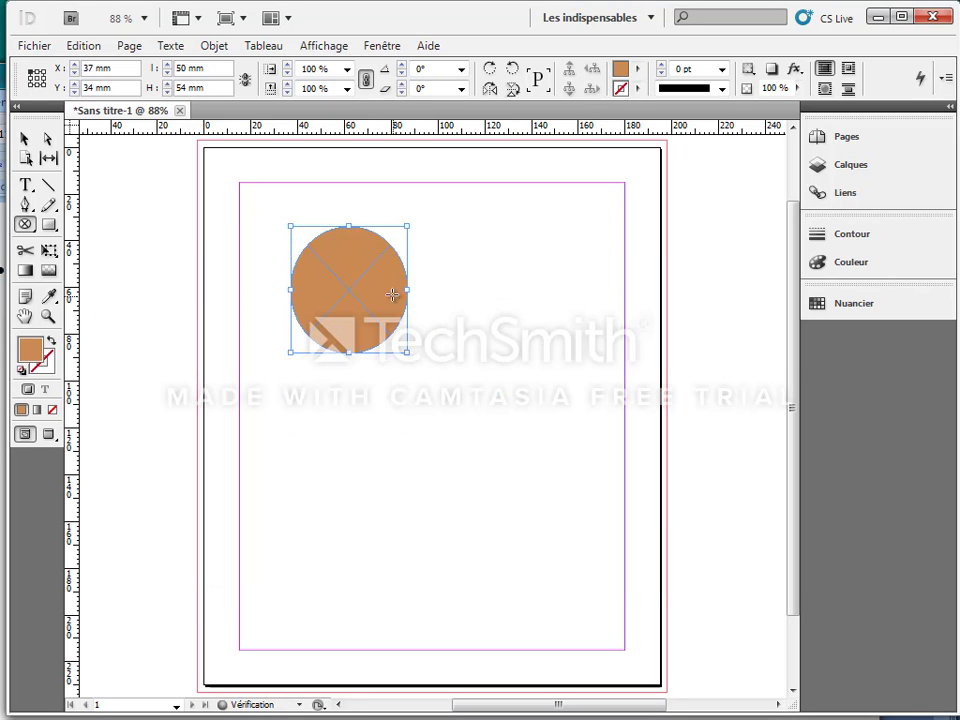
# Draw a circular frame about 58 × 58 mm overlapping the orange-brown ellipse's lower right and fill it with red, RGB 202, 47, 47
pyautogui.moveTo(370, 292); pyautogui.dragTo(506, 428)
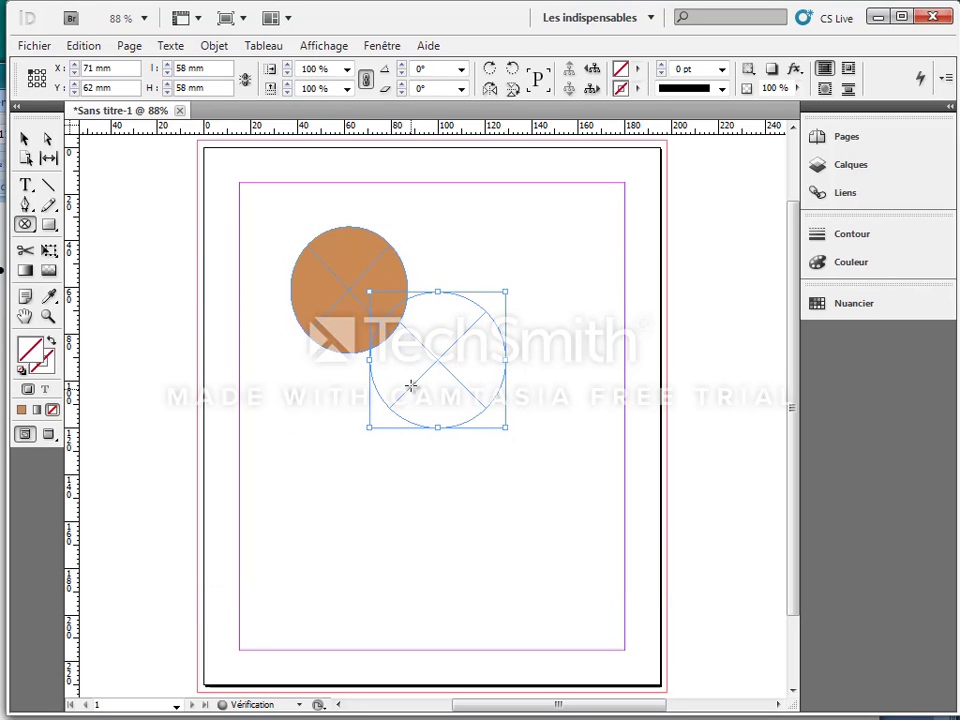
pyautogui.doubleClick(33, 350)
pyautogui.click(206, 504)
pyautogui.click(210, 508)
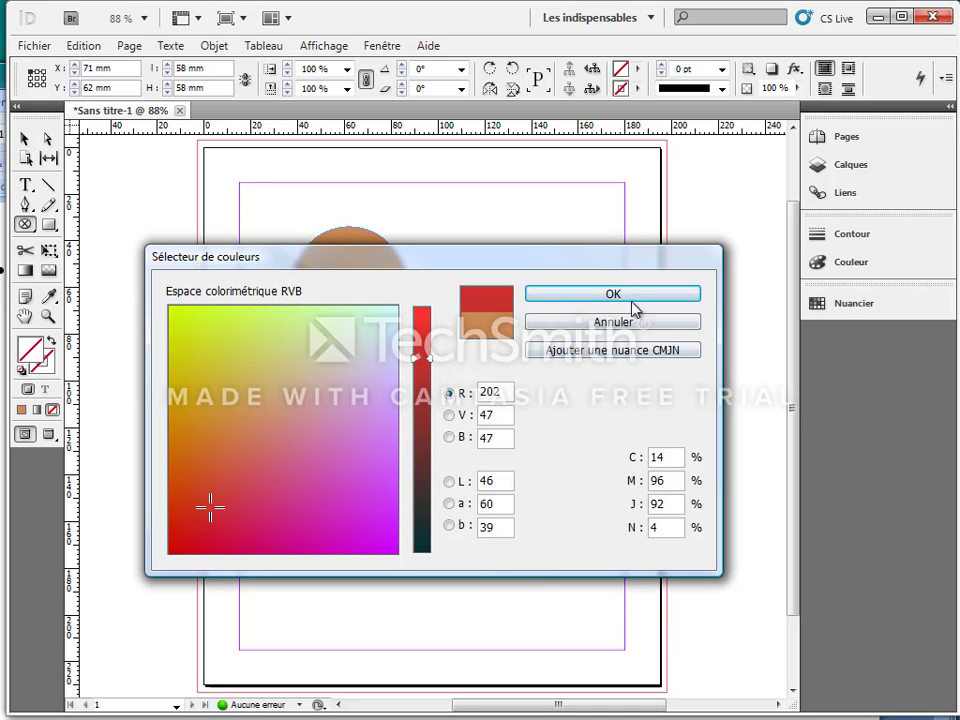
pyautogui.click(631, 300)
# Draw an elliptical frame about 63 × 65 mm overlapping the red circle's lower left and fill it with light green, RGB 202, 223, 105
pyautogui.moveTo(331, 391); pyautogui.dragTo(480, 544)
pyautogui.doubleClick(35, 350)
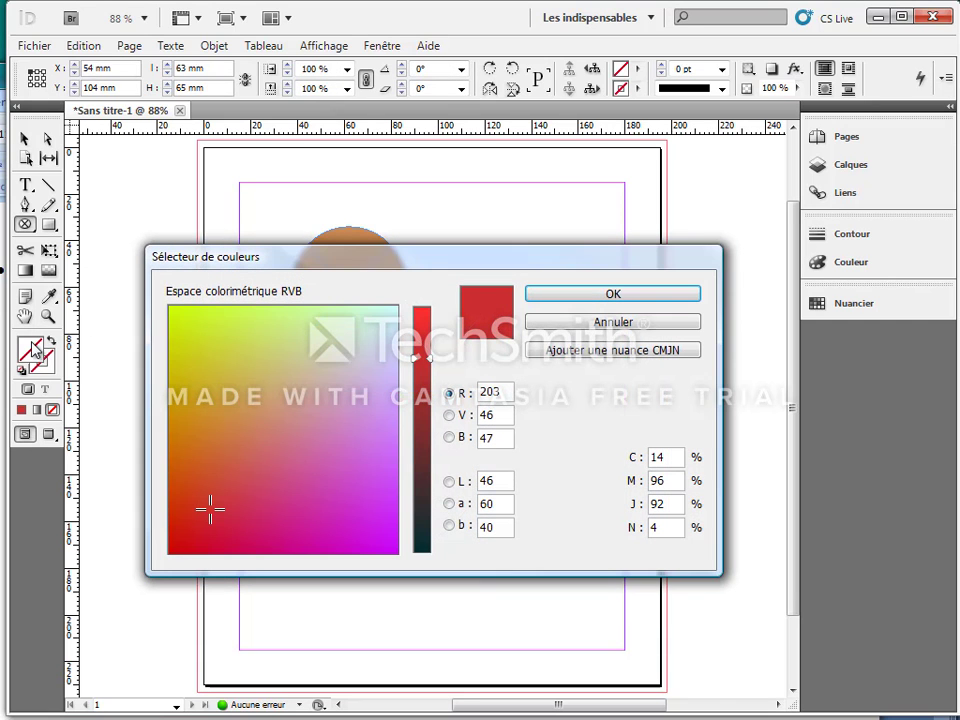
pyautogui.click(584, 301)
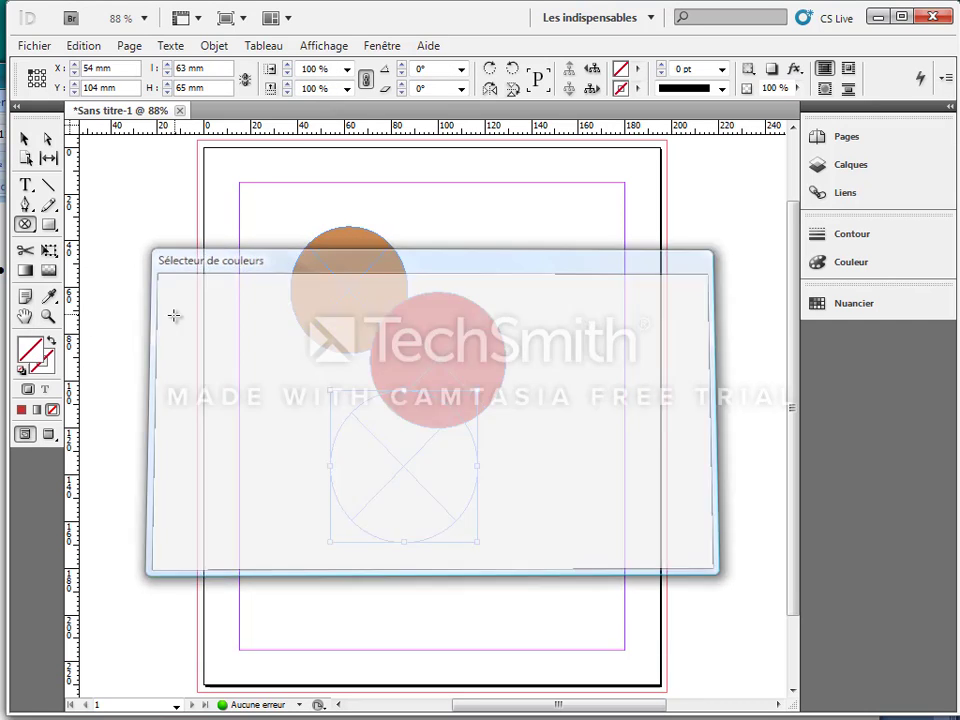
pyautogui.doubleClick(33, 352)
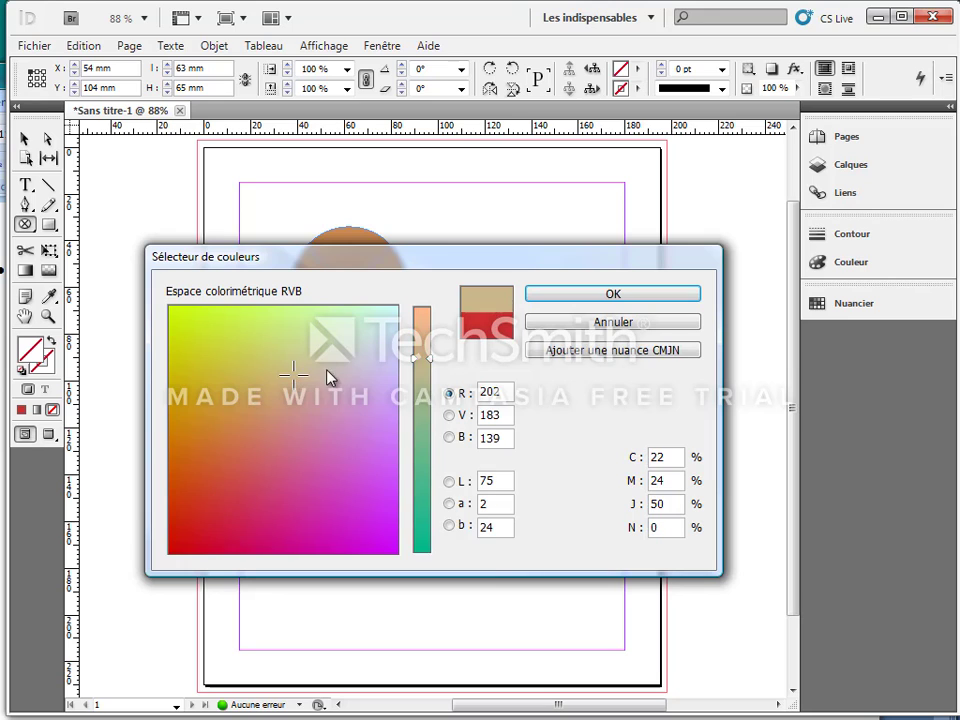
pyautogui.click(261, 332)
pyautogui.press('Return')
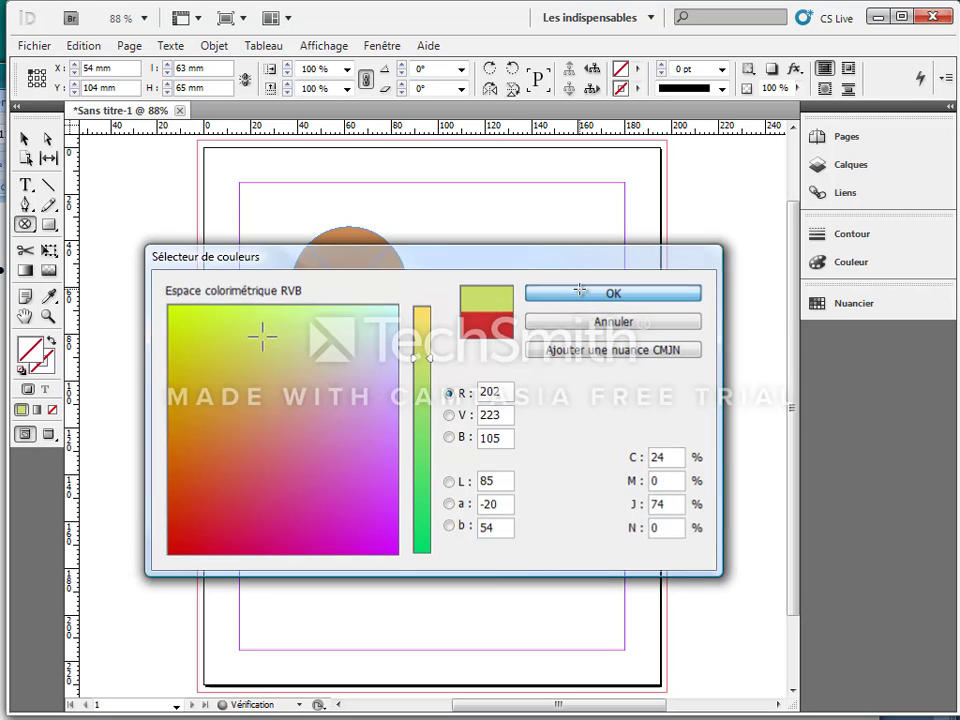
# Draw an elliptical frame about 55.5 × 67 mm overlapping the light green one's lower right and fill it with blue
pyautogui.moveTo(433, 459)
pyautogui.mouseDown()
pyautogui.moveTo(510, 523)
pyautogui.moveTo(562, 617)
pyautogui.mouseUp()
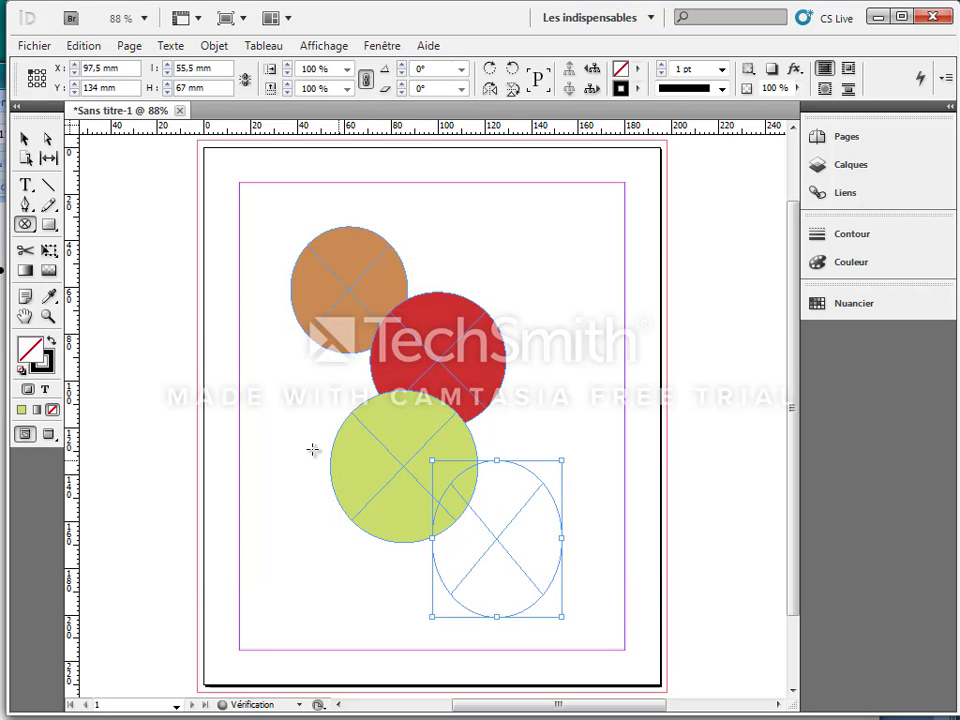
pyautogui.doubleClick(33, 350)
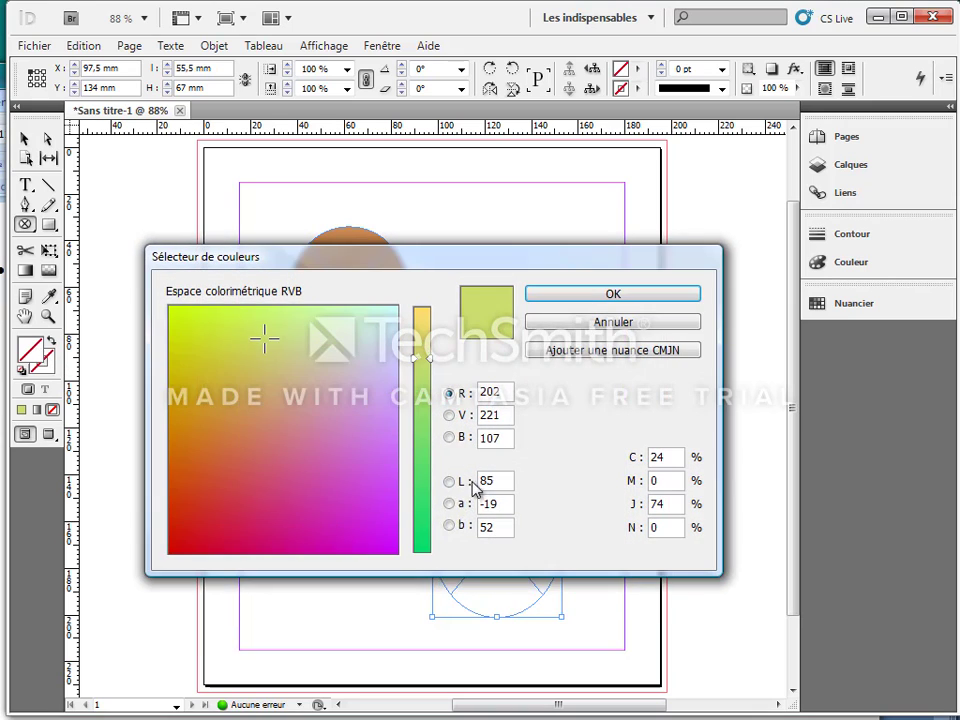
pyautogui.click(421, 527)
pyautogui.click(329, 474)
pyautogui.click(622, 297)
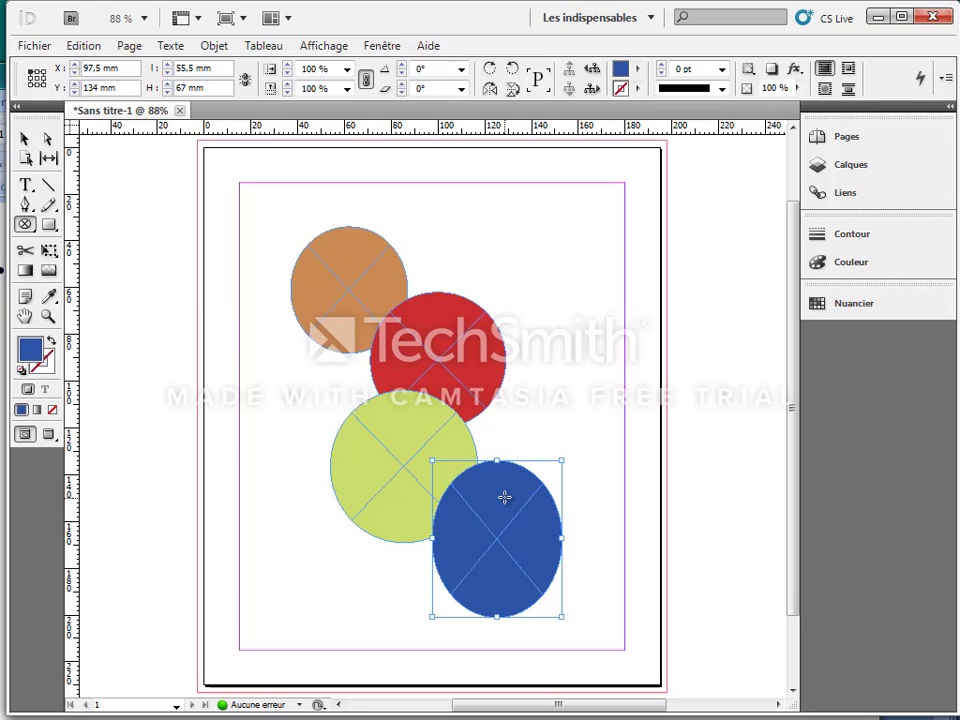
# Select all four overlapping elliptical frames on the page
pyautogui.click(24, 138)
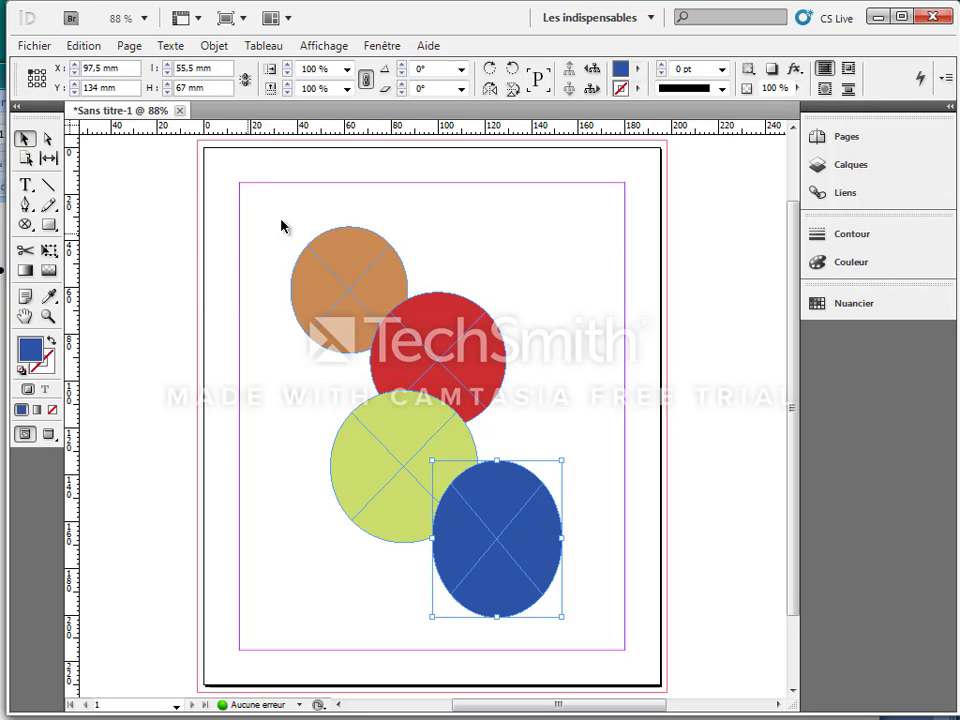
pyautogui.moveTo(274, 201); pyautogui.dragTo(628, 626)
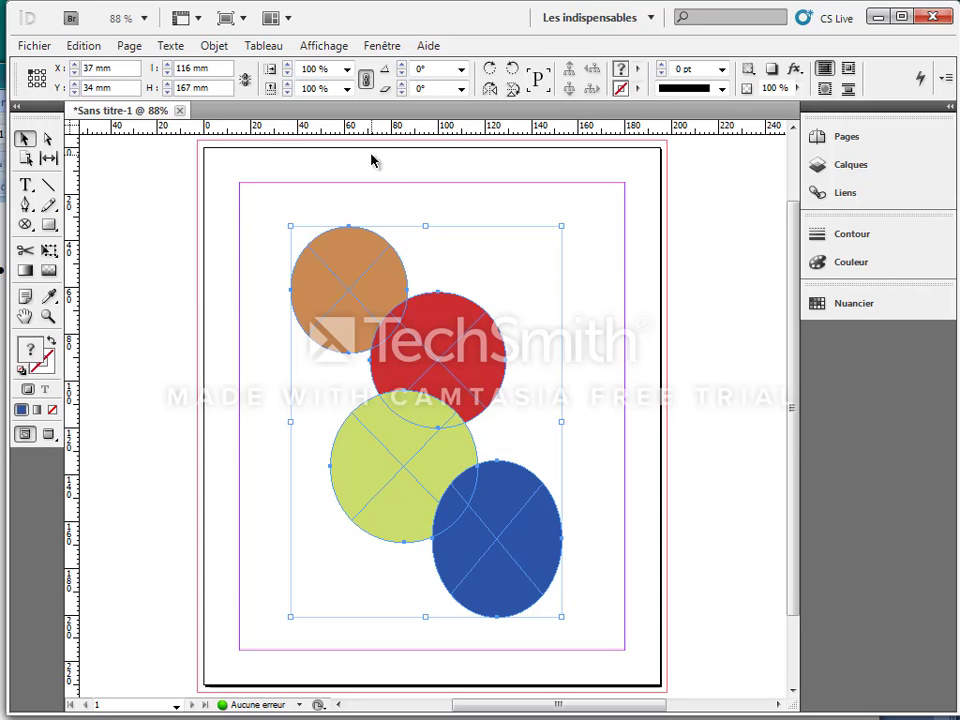
# Try merging the four selected ellipses with the Pathfinder Addition operation and undo it
pyautogui.click(224, 52)
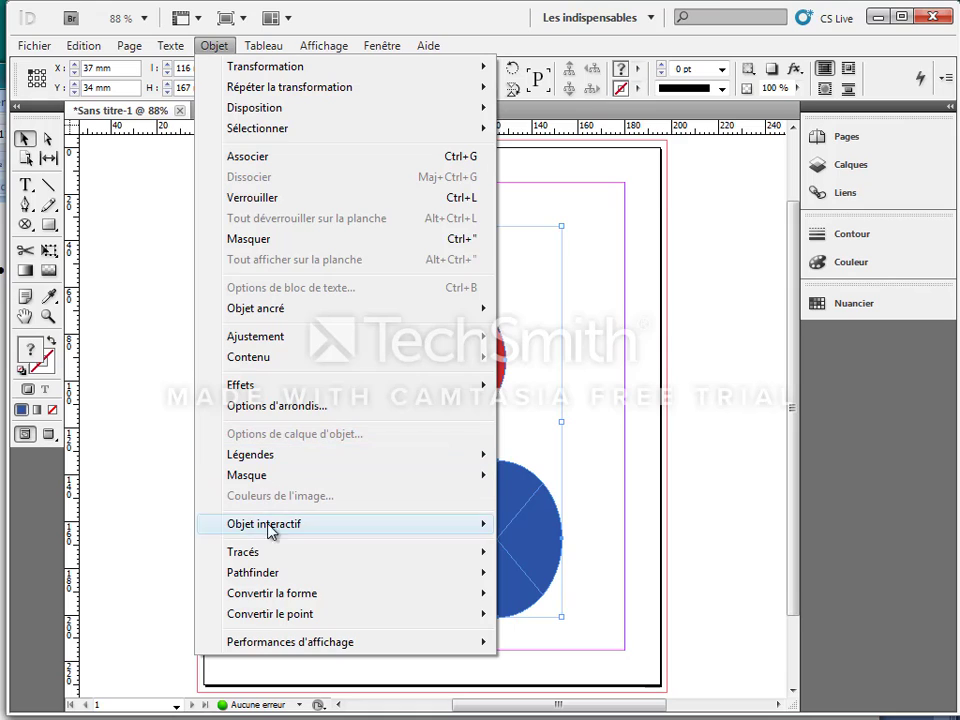
pyautogui.moveTo(262, 578)
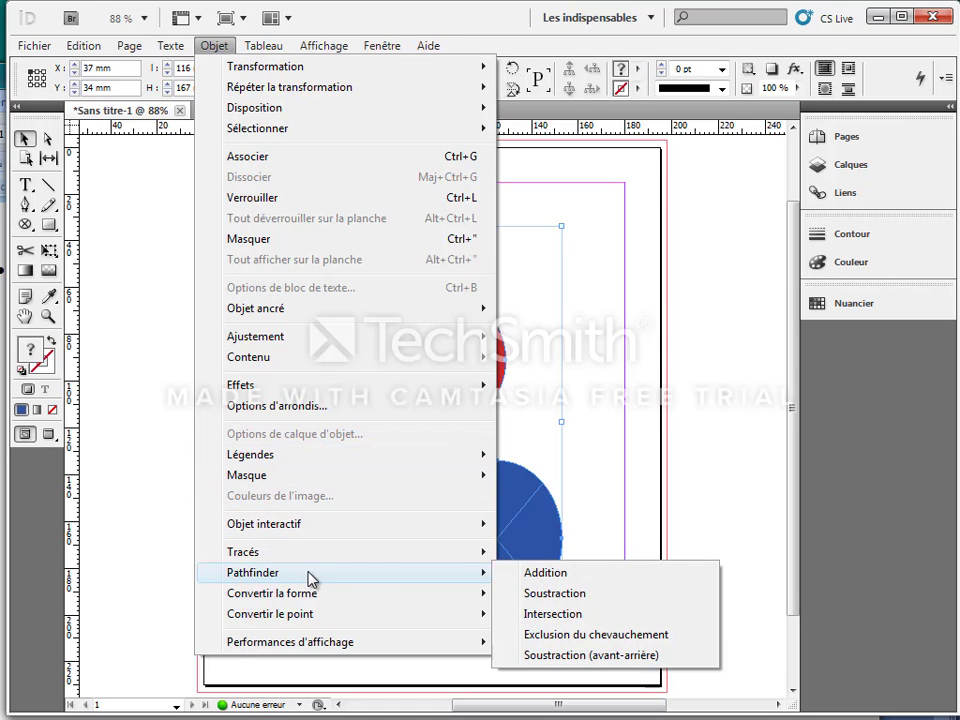
pyautogui.click(545, 578)
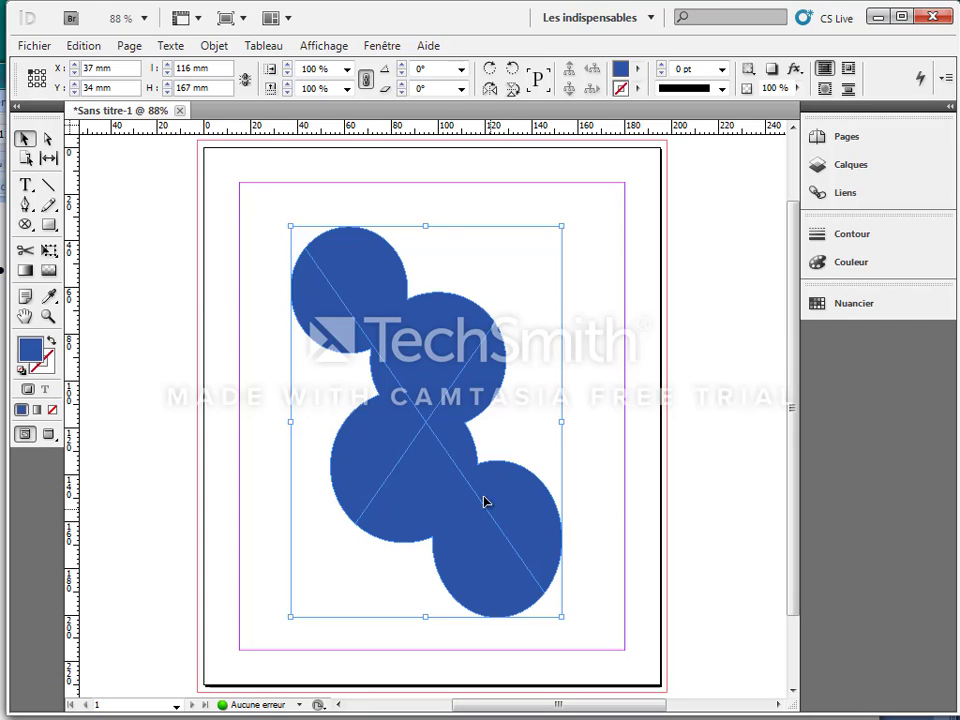
pyautogui.click(84, 46)
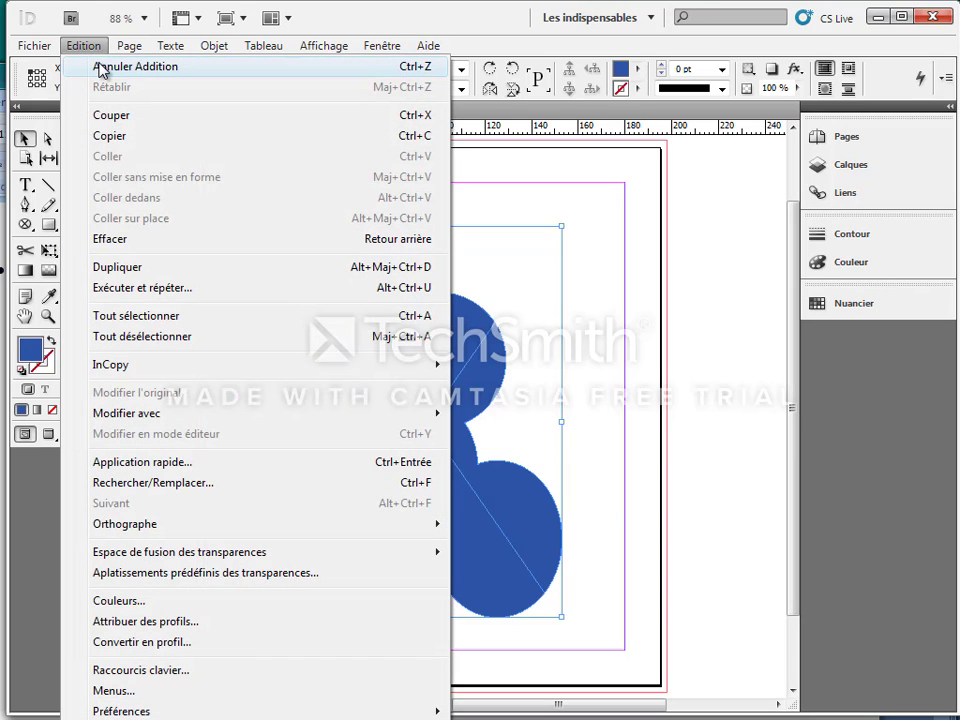
pyautogui.click(103, 67)
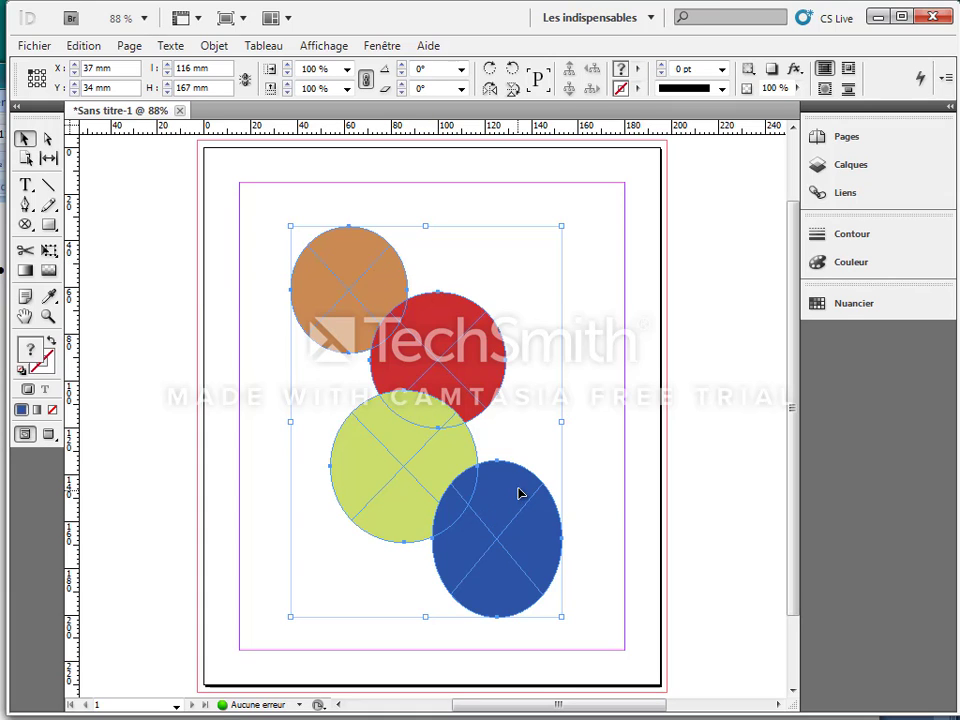
# Display the Pathfinder tools and merge the four selected ellipses into a single shape with Addition
pyautogui.click(390, 47)
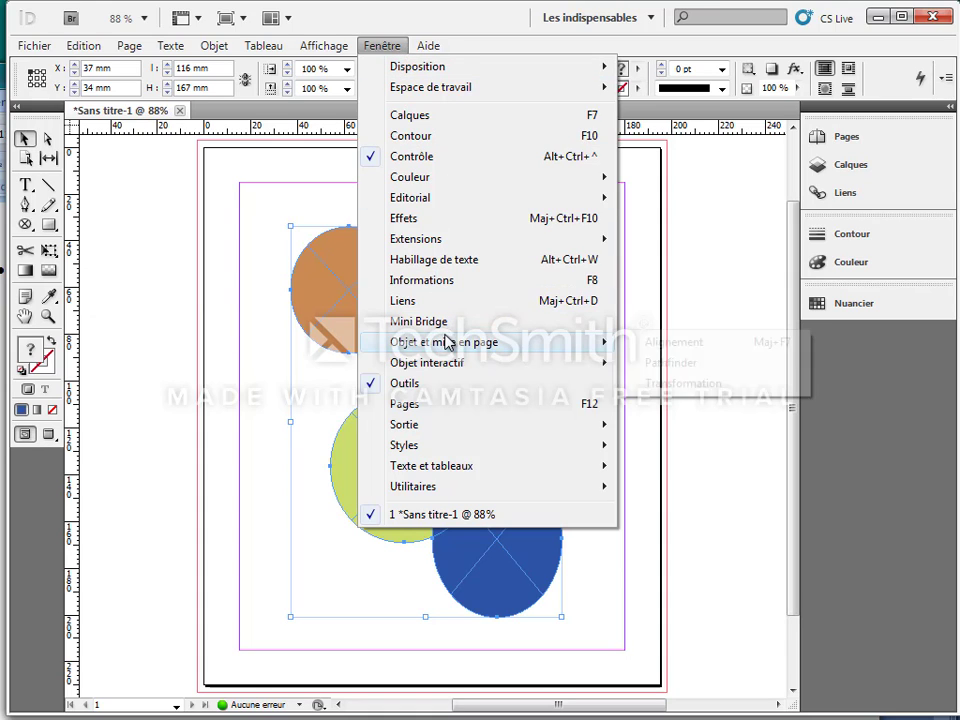
pyautogui.moveTo(482, 340)
pyautogui.click(664, 363)
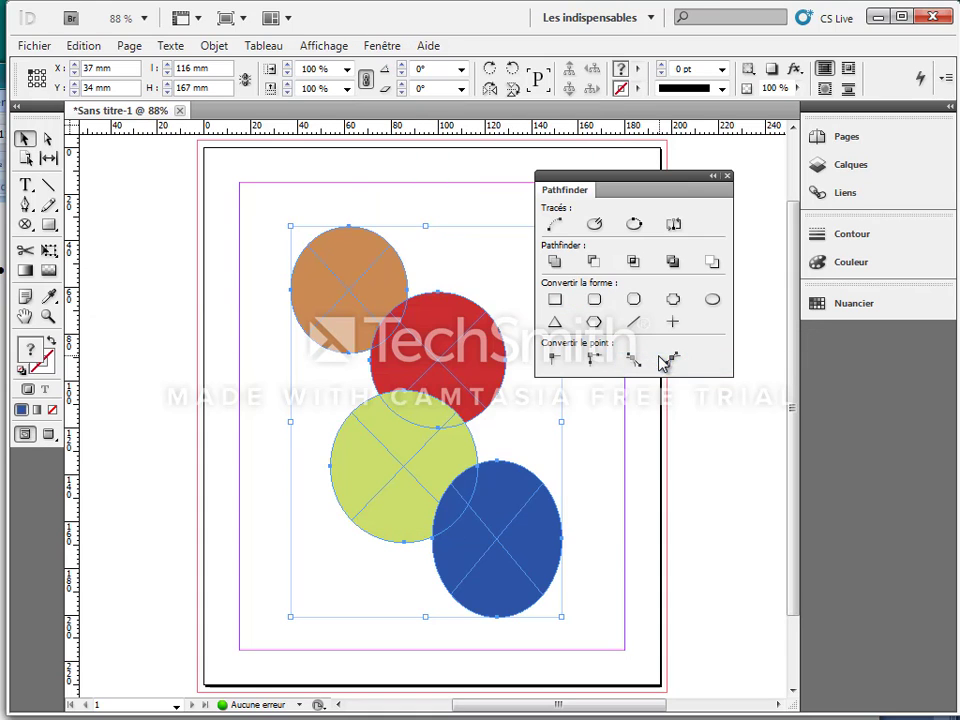
pyautogui.click(554, 262)
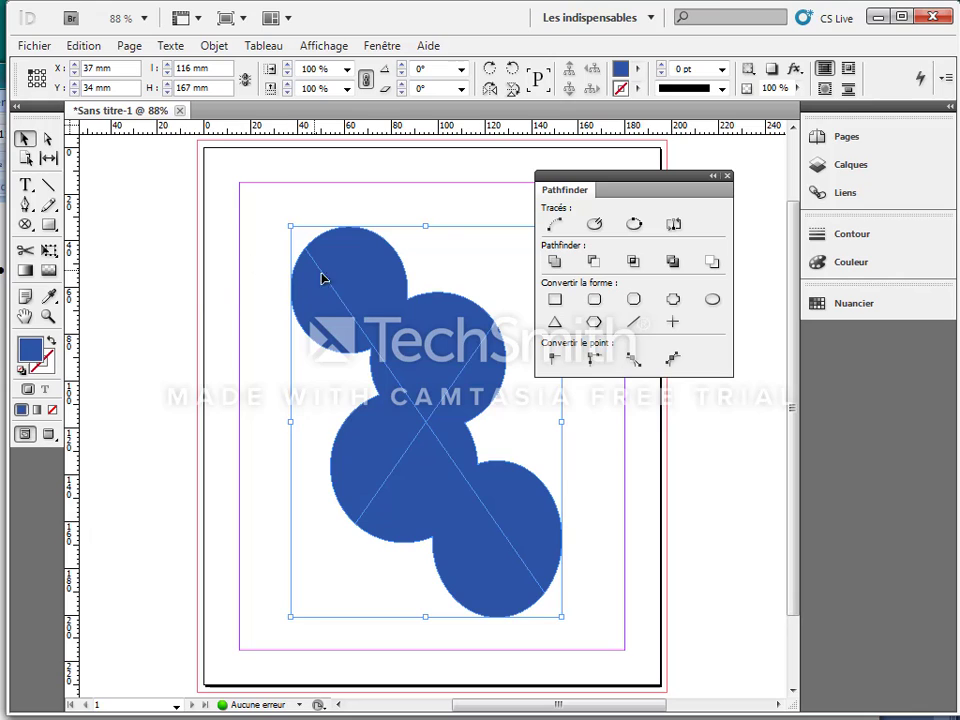
# Turn the merged blue shape into a text frame and fill it with placeholder text
pyautogui.click(27, 186)
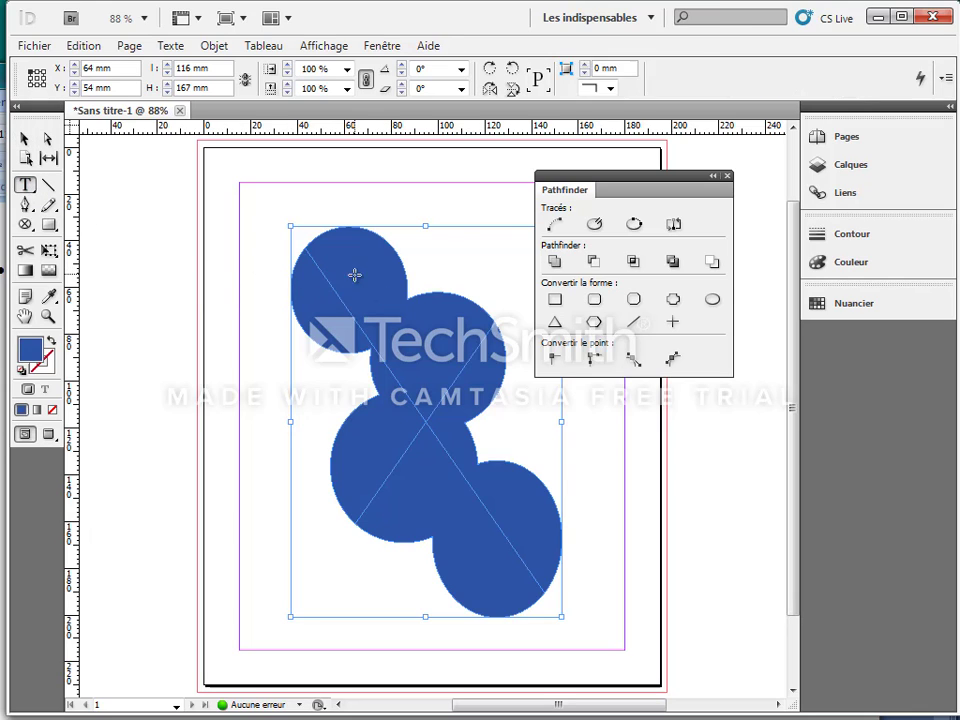
pyautogui.click(502, 420)
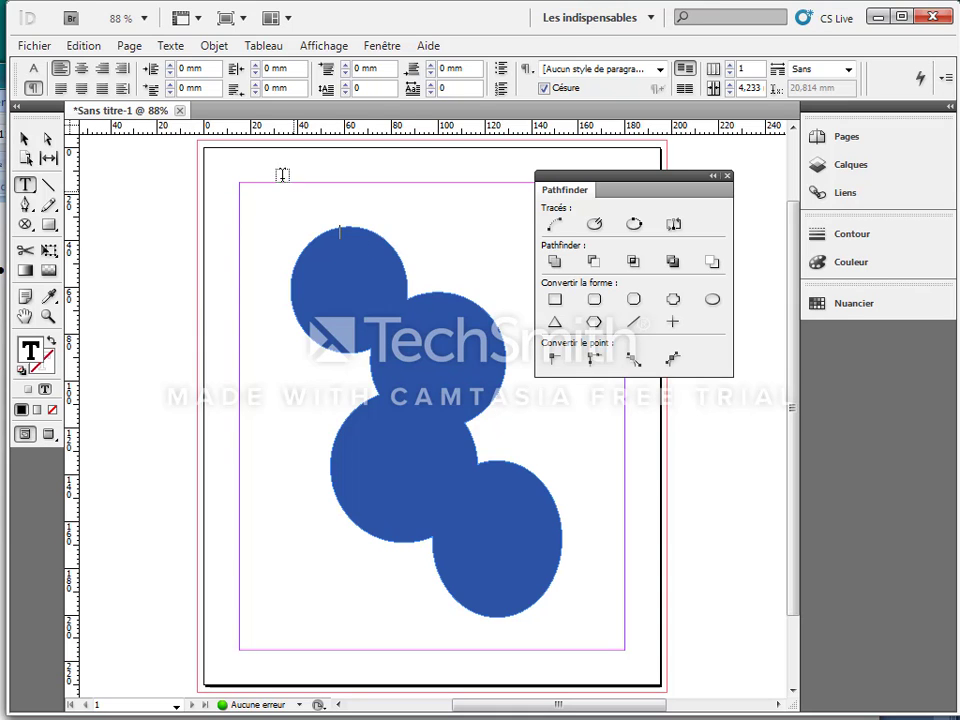
pyautogui.click(175, 55)
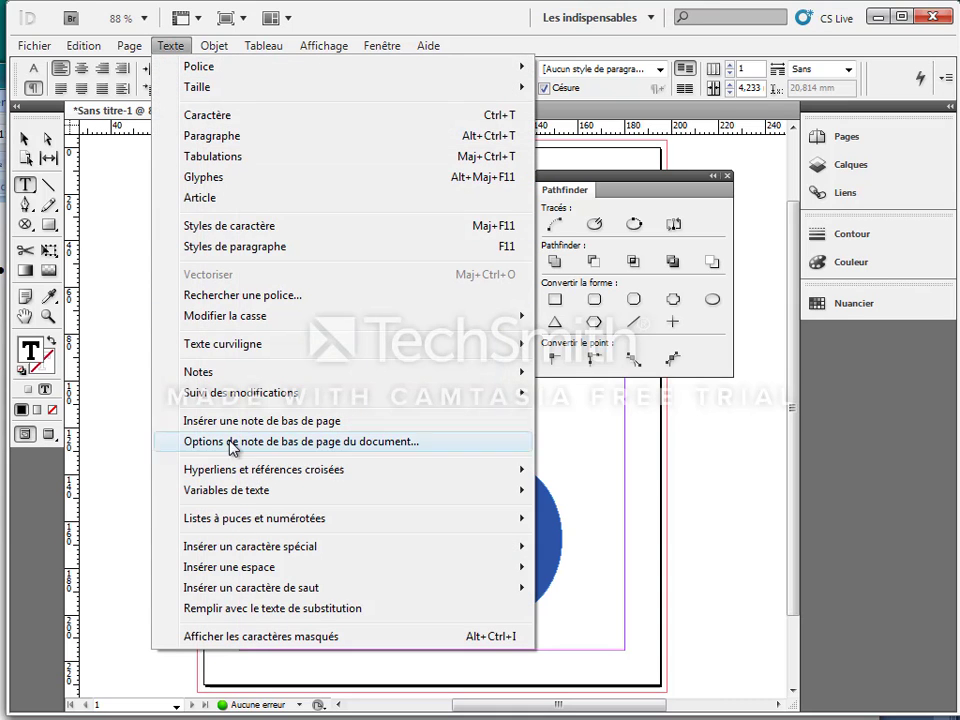
pyautogui.click(242, 608)
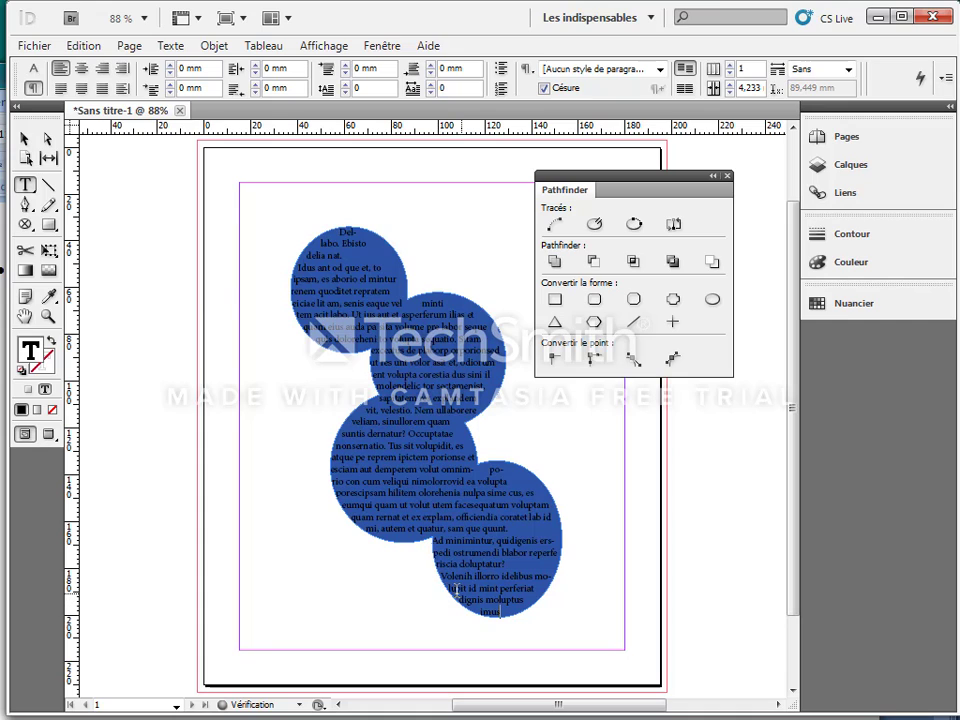
# Delete the merged blue shape together with its placeholder text
pyautogui.press('Escape')
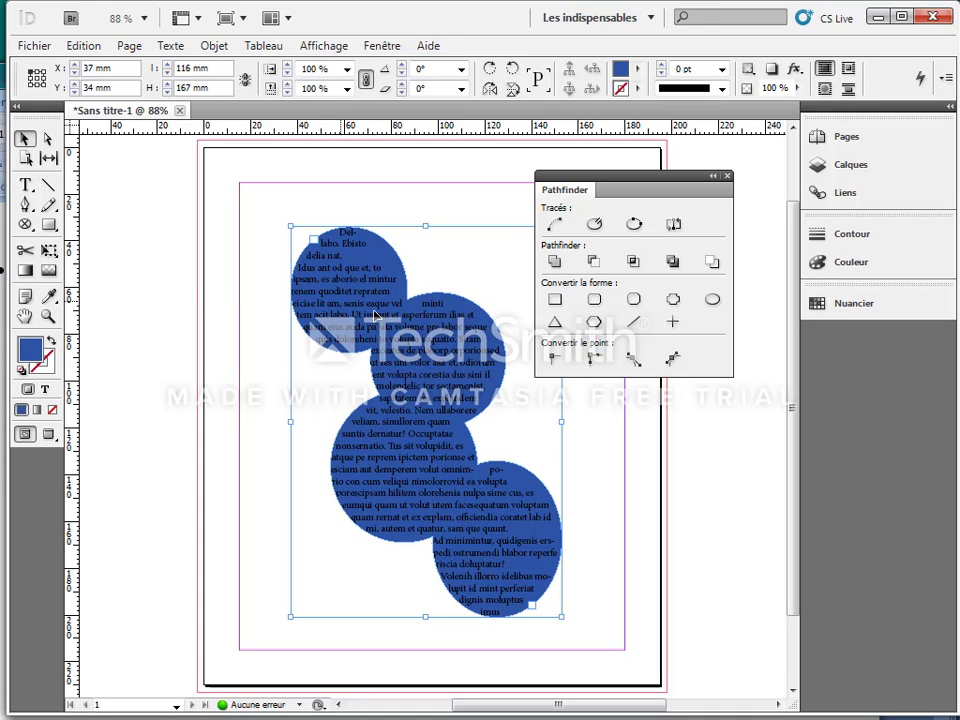
pyautogui.press('Delete')
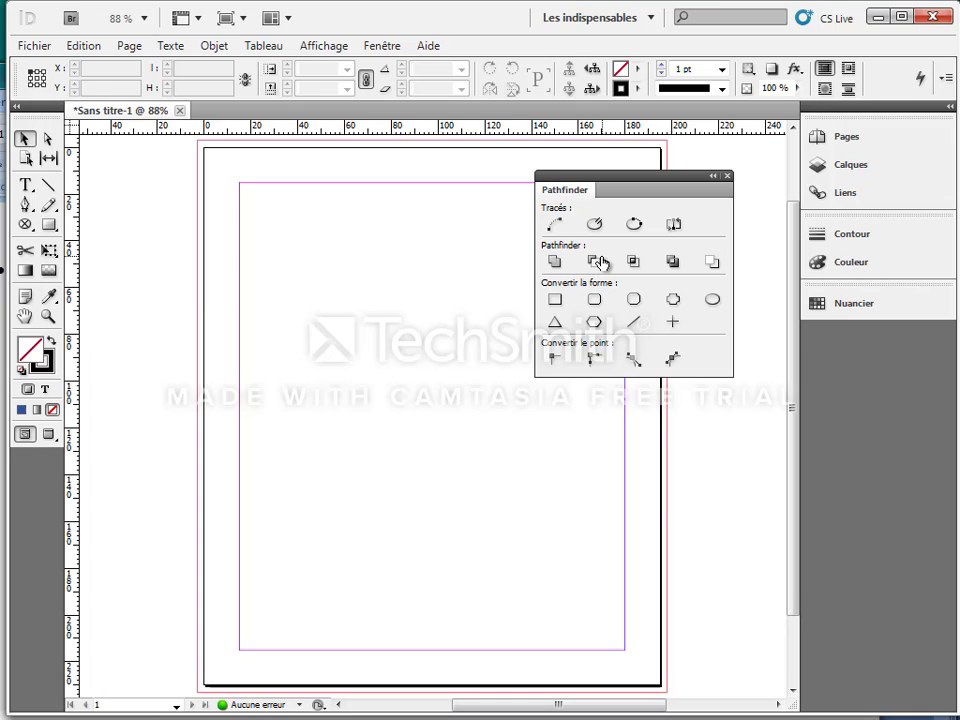
# Draw an elliptical frame about 73 × 76 mm in the left half of the page and fill it with dark green, RGB 42, 81, 41
pyautogui.click(24, 224)
pyautogui.moveTo(277, 313); pyautogui.dragTo(449, 489)
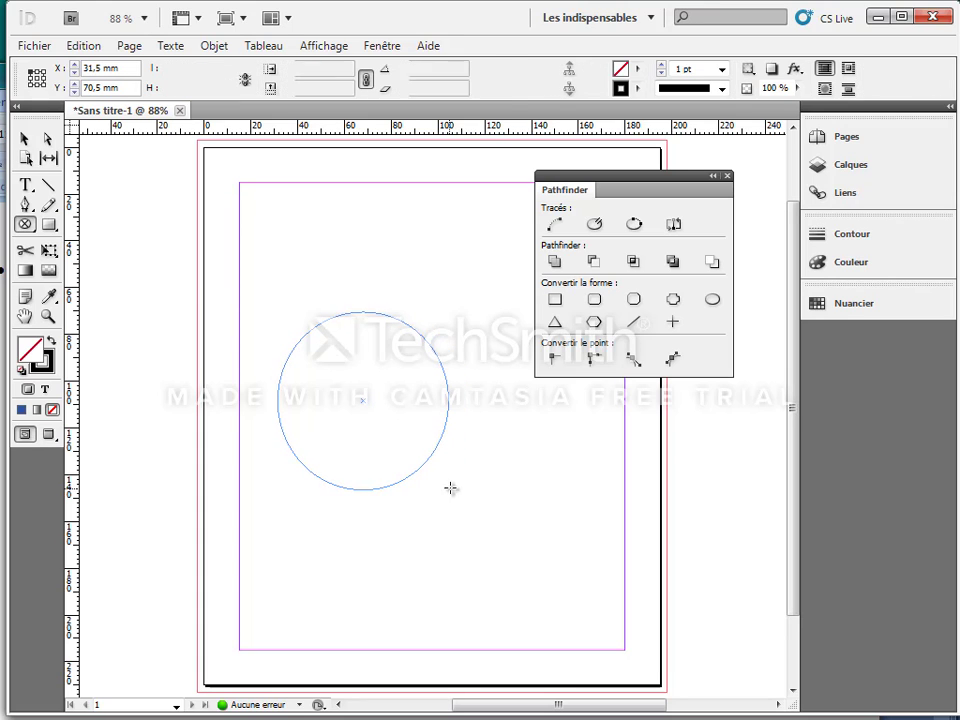
pyautogui.doubleClick(29, 350)
pyautogui.click(205, 475)
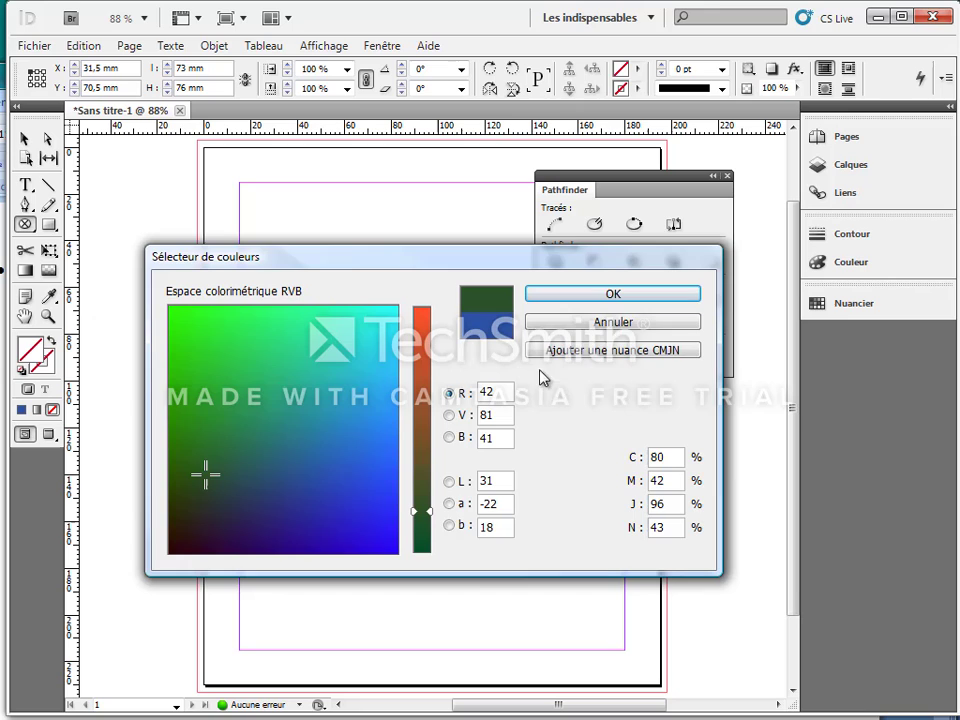
pyautogui.click(613, 294)
# Draw an elliptical frame about 74 × 76.5 mm overlapping the dark green one's right side, fill it with sky blue and deselect it
pyautogui.moveTo(405, 316); pyautogui.dragTo(576, 493)
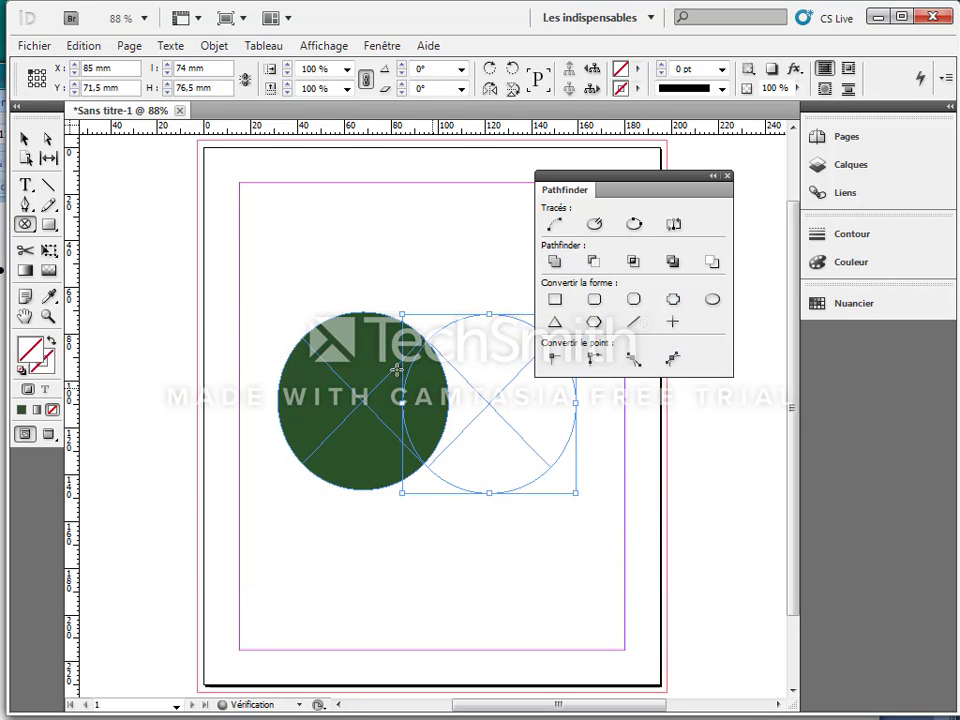
pyautogui.doubleClick(33, 352)
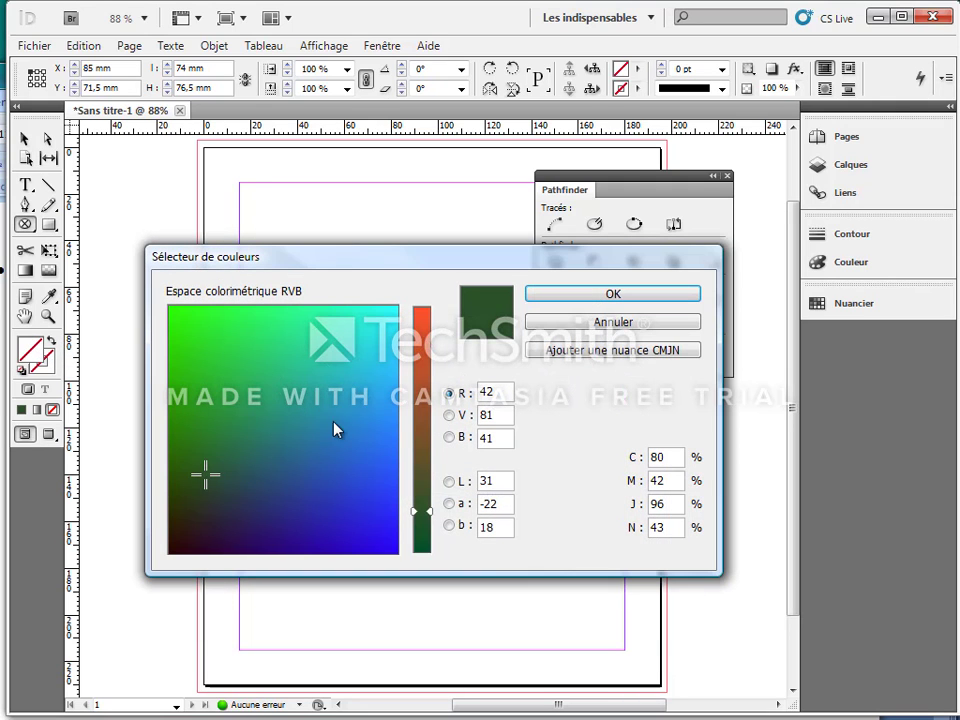
pyautogui.click(400, 405)
pyautogui.click(605, 296)
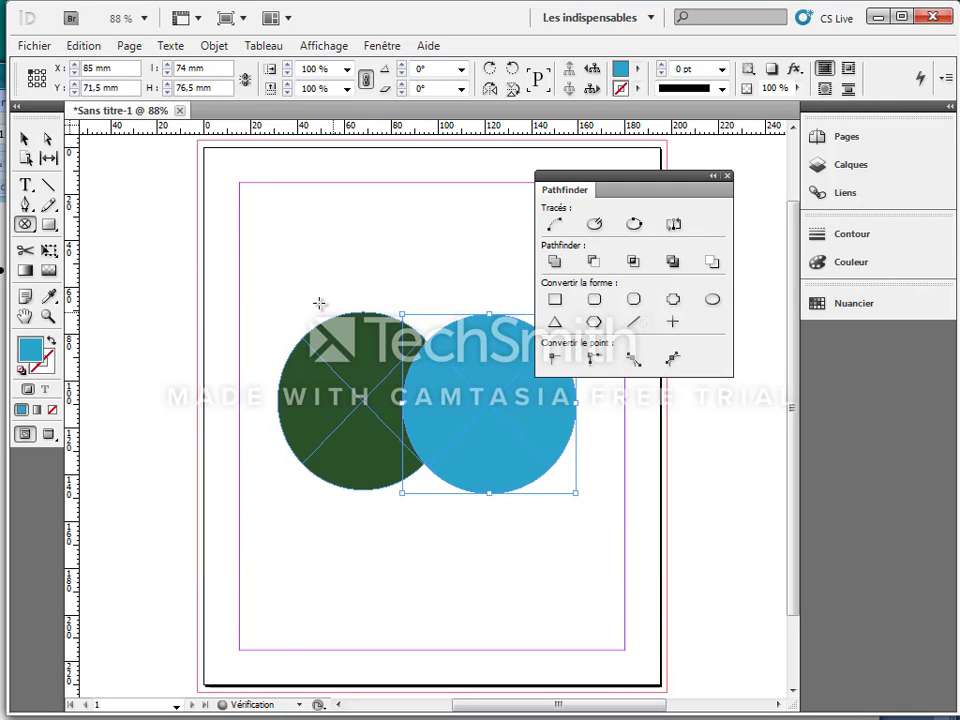
pyautogui.click(24, 138)
pyautogui.click(213, 254)
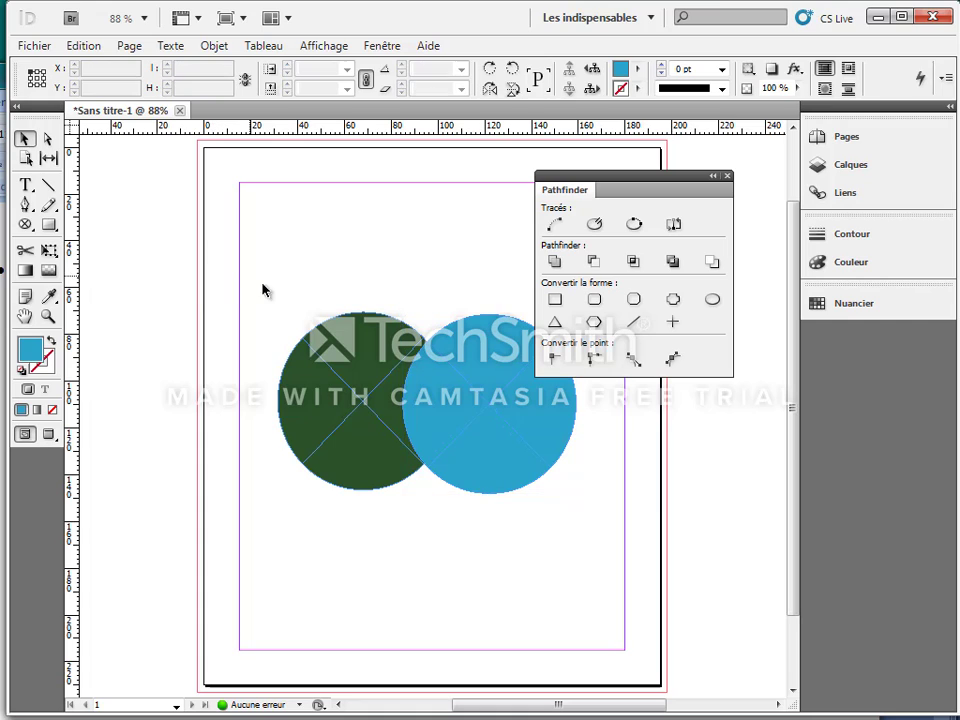
# Select both circles, cut the sky blue circle out of the dark green one with Pathfinder Subtract, and undo the subtraction
pyautogui.click(489, 386)
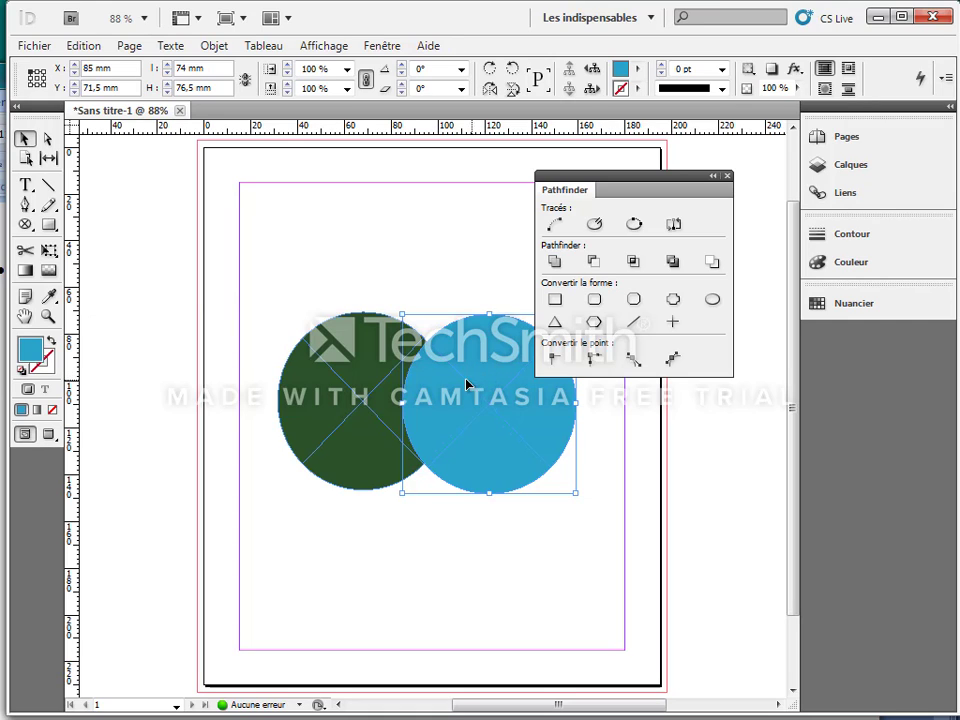
pyautogui.moveTo(234, 271); pyautogui.dragTo(615, 528)
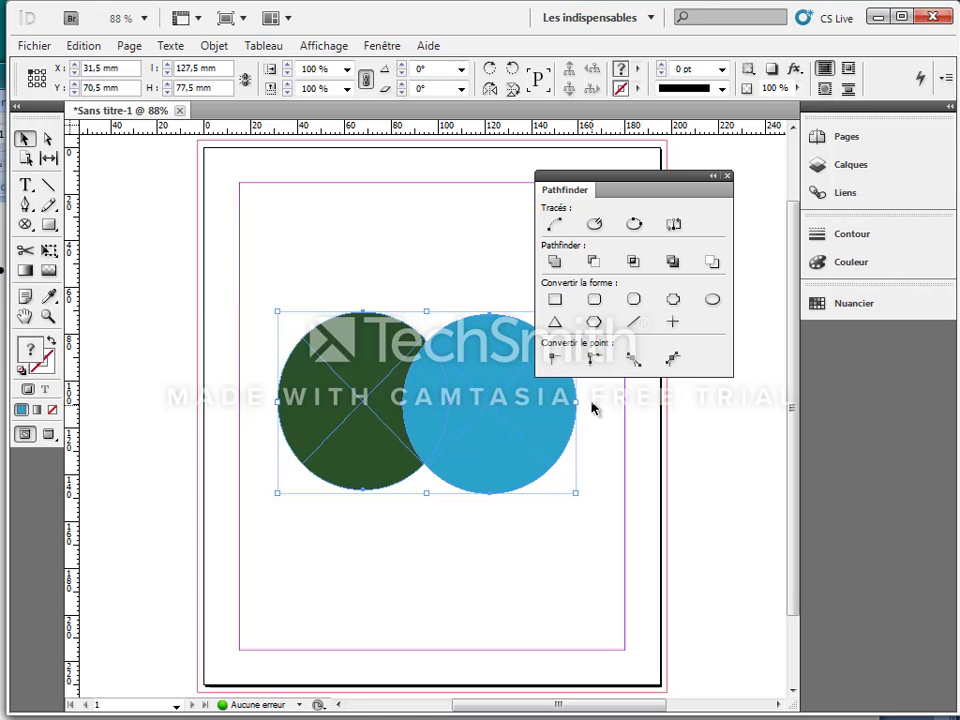
pyautogui.click(597, 264)
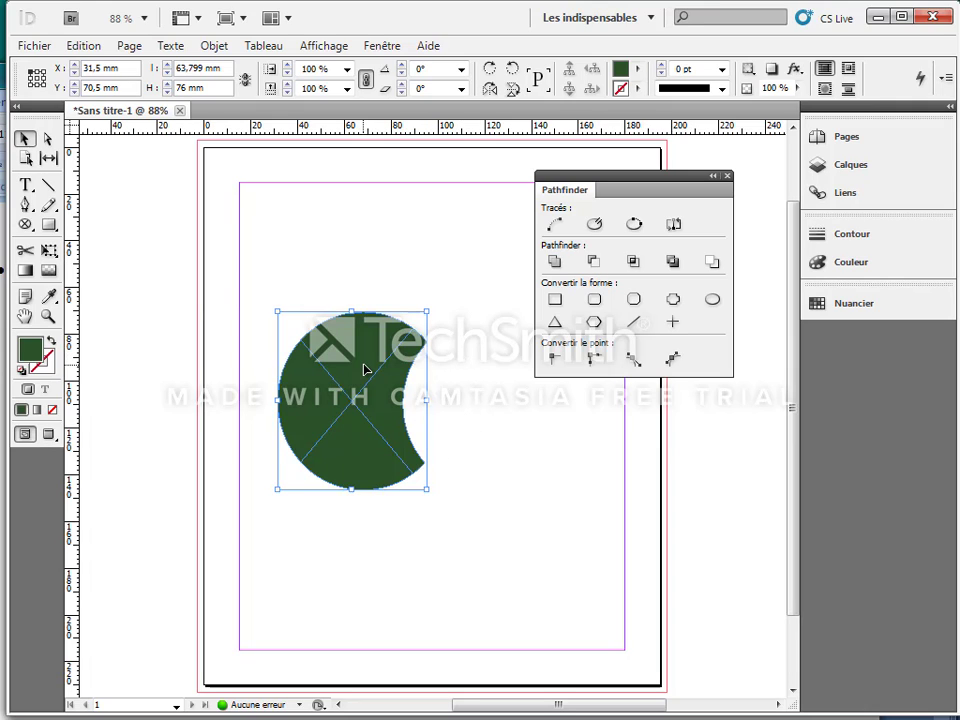
pyautogui.click(94, 50)
pyautogui.click(101, 68)
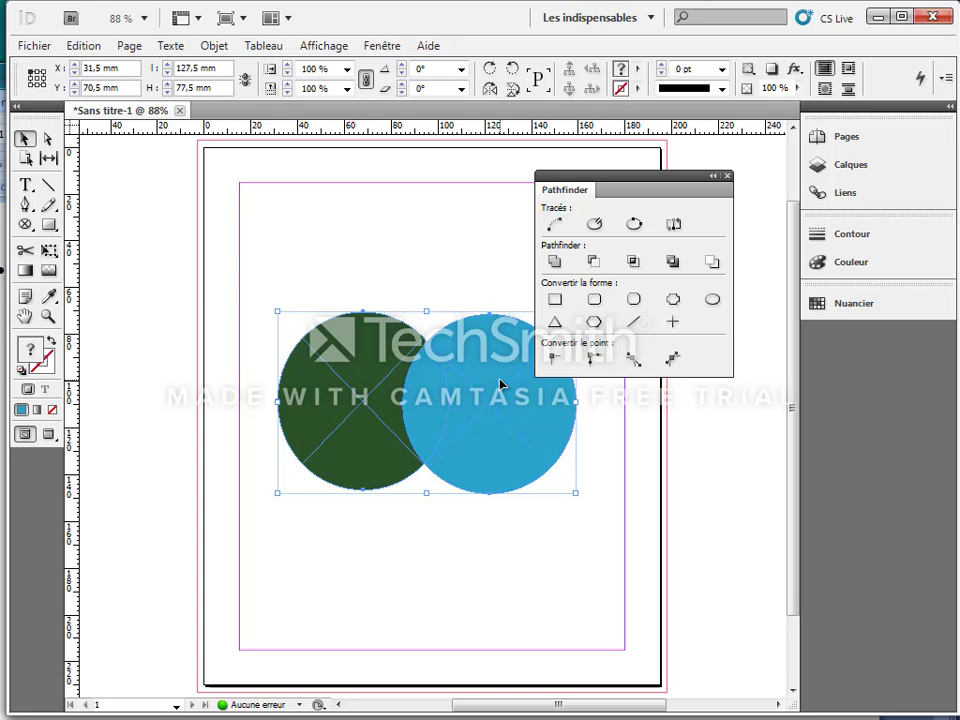
# Cut the dark green back circle out of the sky blue one with Pathfinder Minus Back, and undo the operation
pyautogui.click(712, 264)
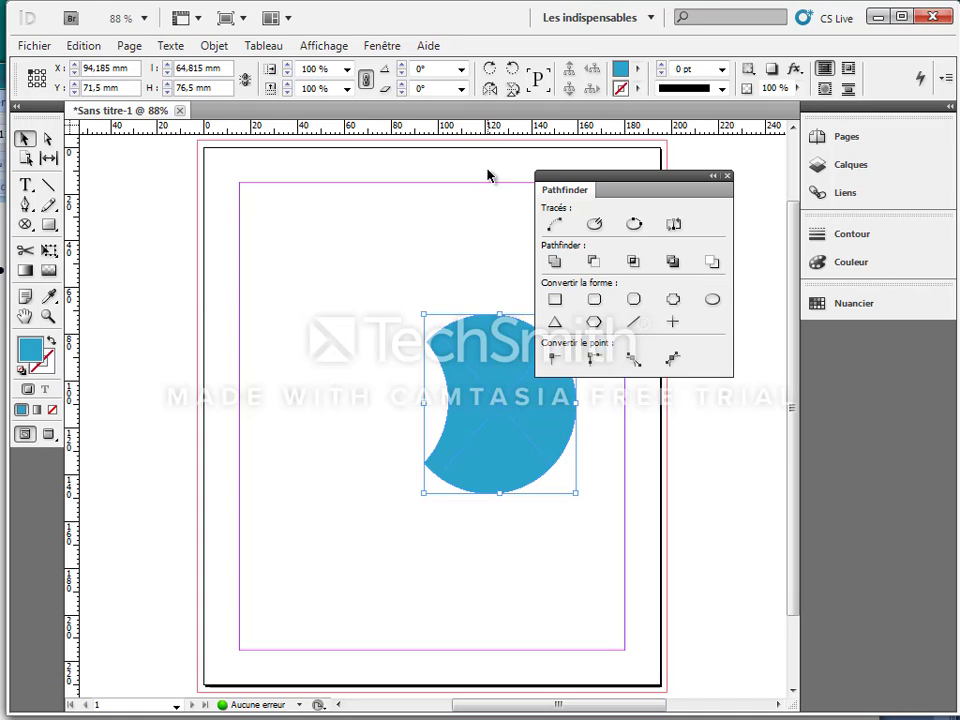
pyautogui.click(82, 44)
pyautogui.click(100, 65)
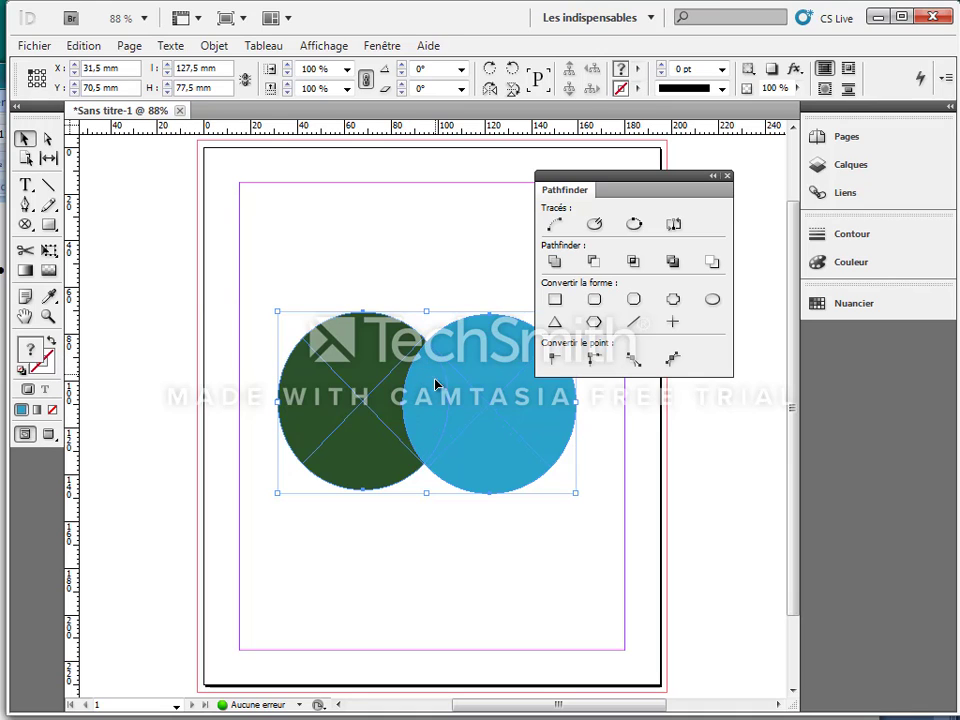
# Reduce the two circles to their shared overlap with Pathfinder Intersect, and undo the intersection
pyautogui.click(632, 262)
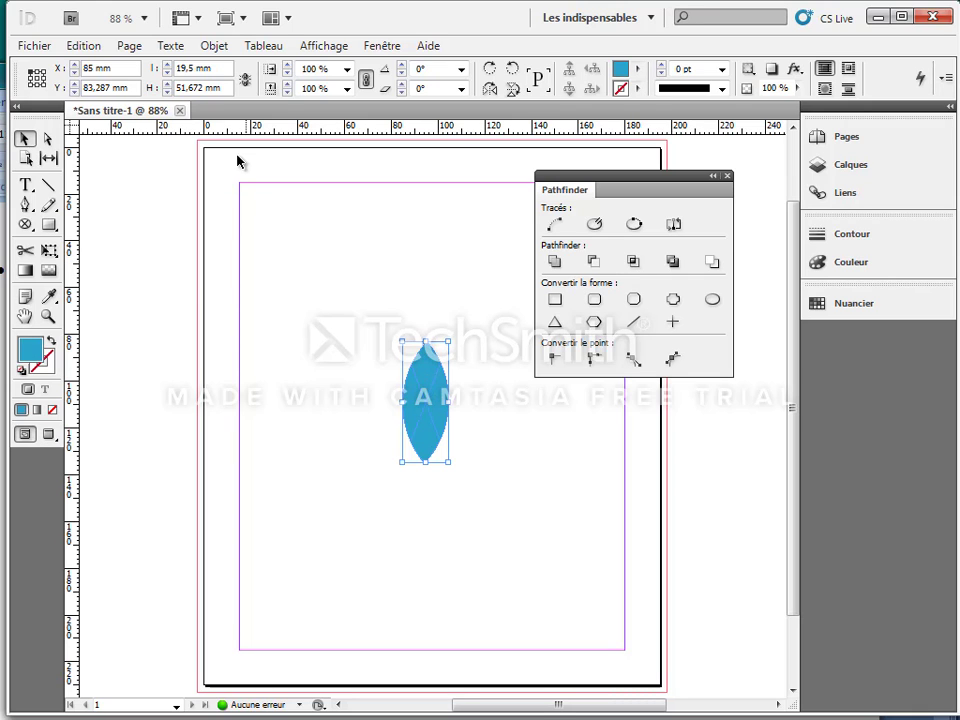
pyautogui.click(84, 46)
pyautogui.click(95, 72)
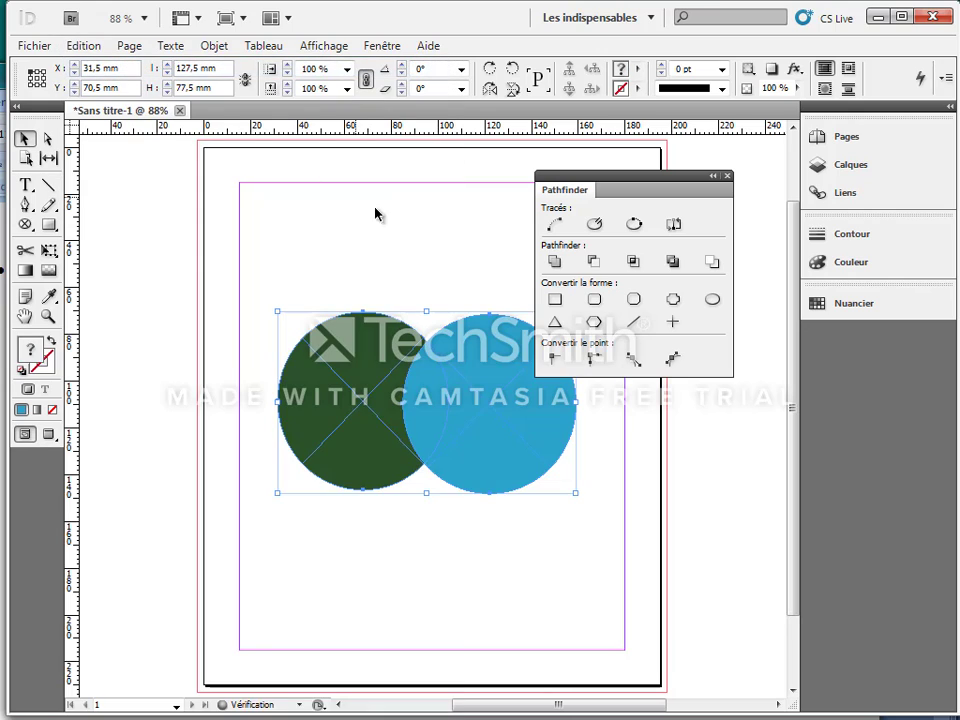
# Combine the two selected circles with Pathfinder Exclude Overlap
pyautogui.click(673, 263)
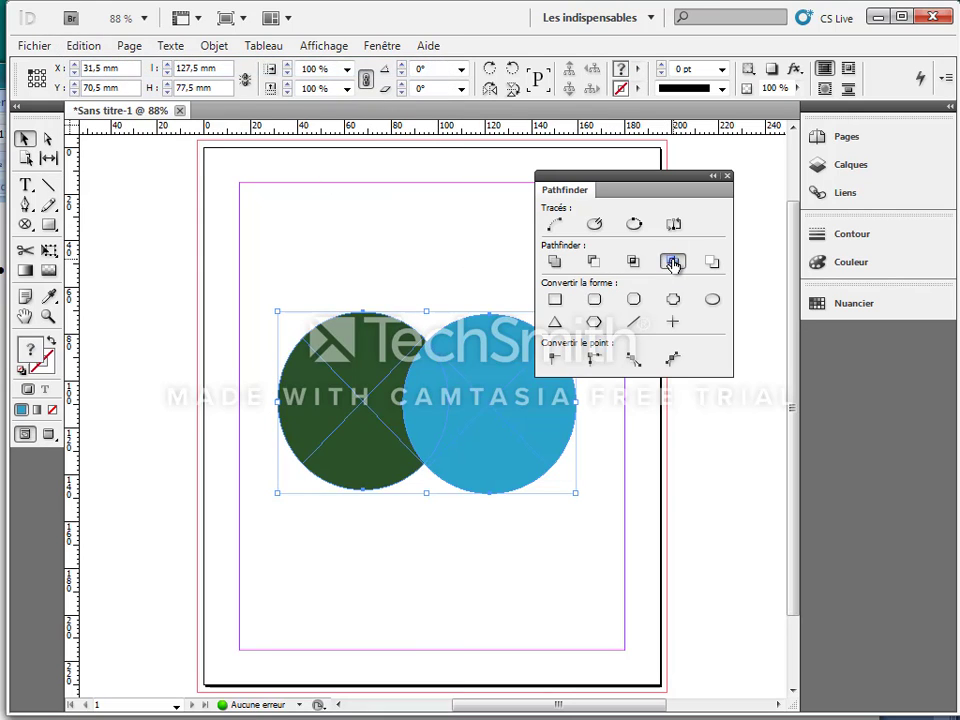